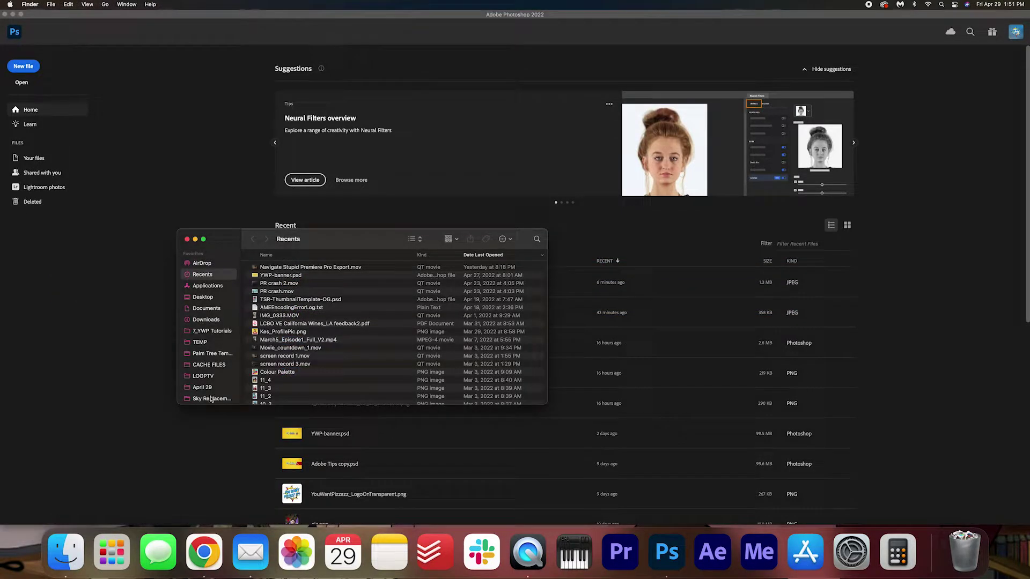
Open the wheat field JPEG, convert its Background to Layer 0, and launch Sky Replacement
left_click(212, 399)
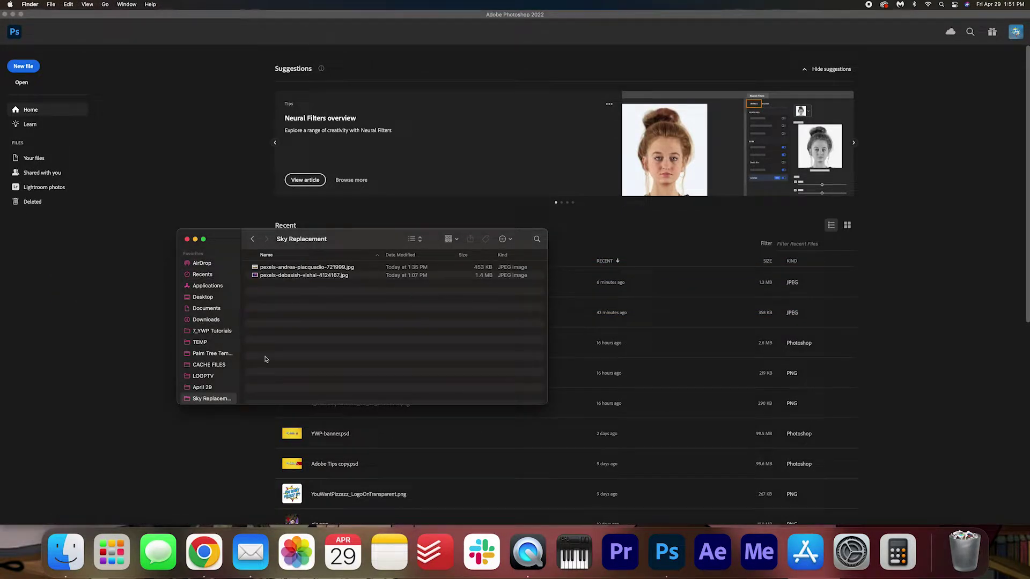
left_click_drag(313, 269, 762, 215)
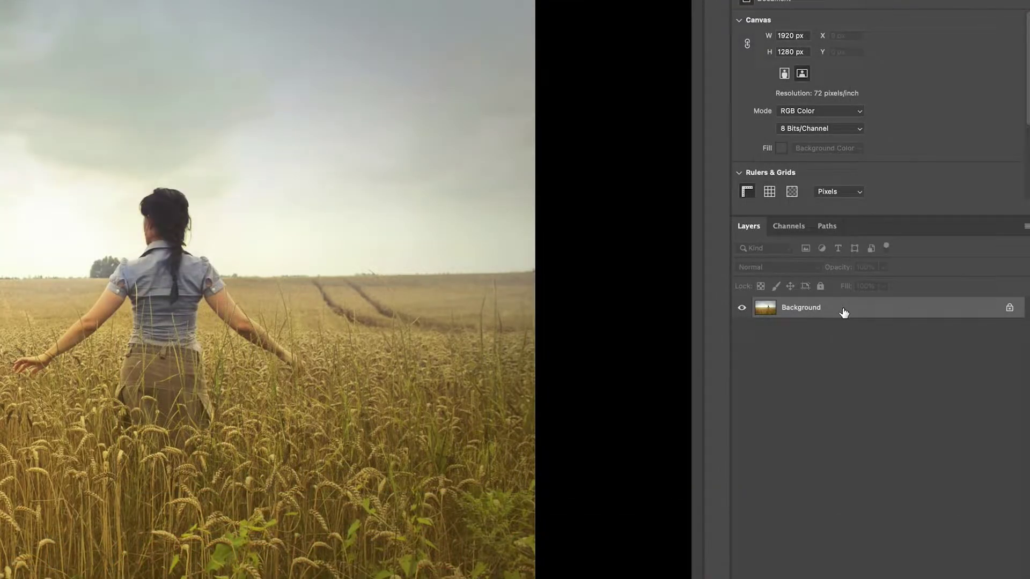
double_click(844, 311)
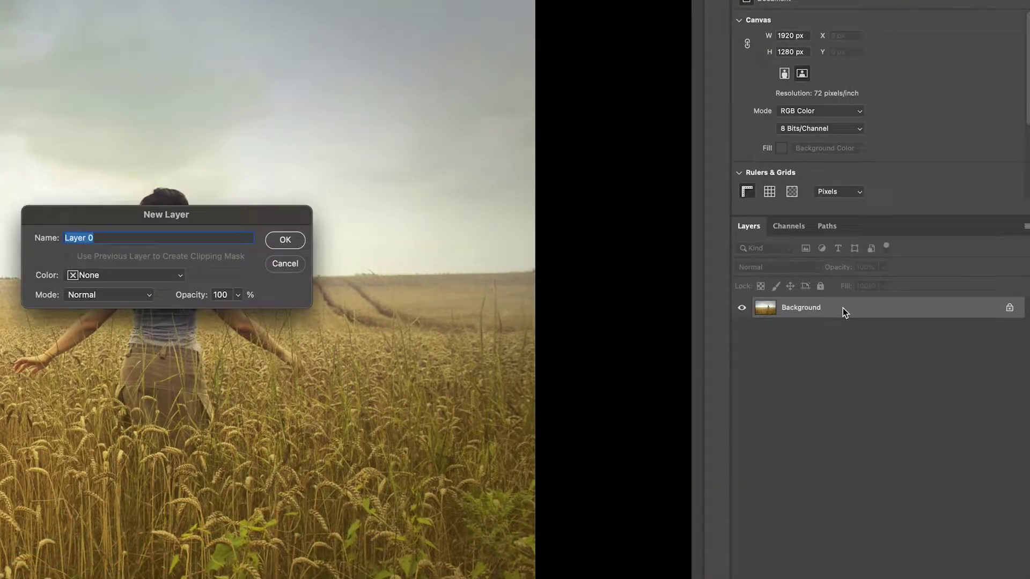
left_click(286, 240)
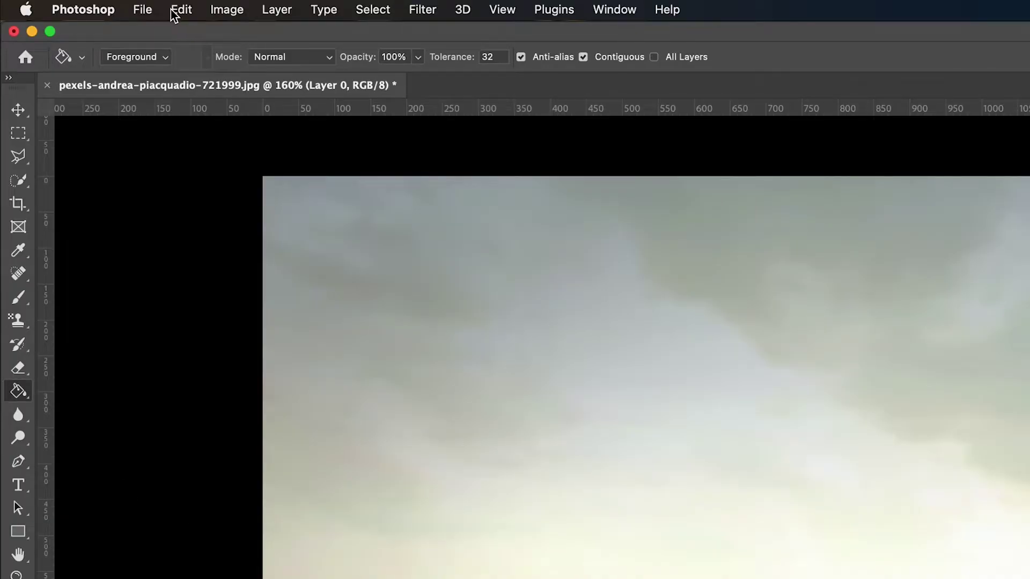
left_click(181, 10)
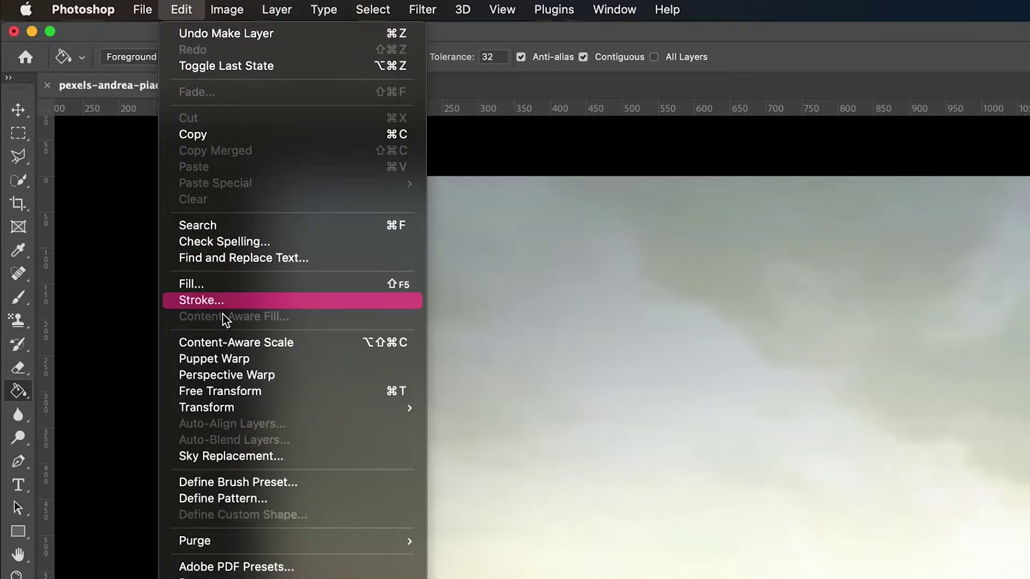
left_click(255, 457)
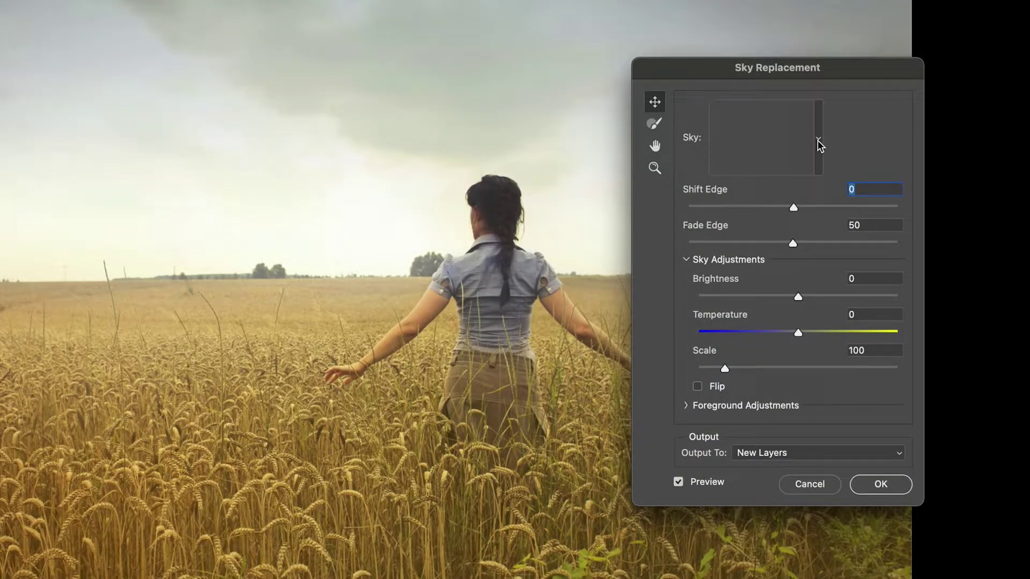
Import pexels-debasish-vishal-4124167.jpg as a new sky preset and apply the purple lightning sky
left_click(820, 139)
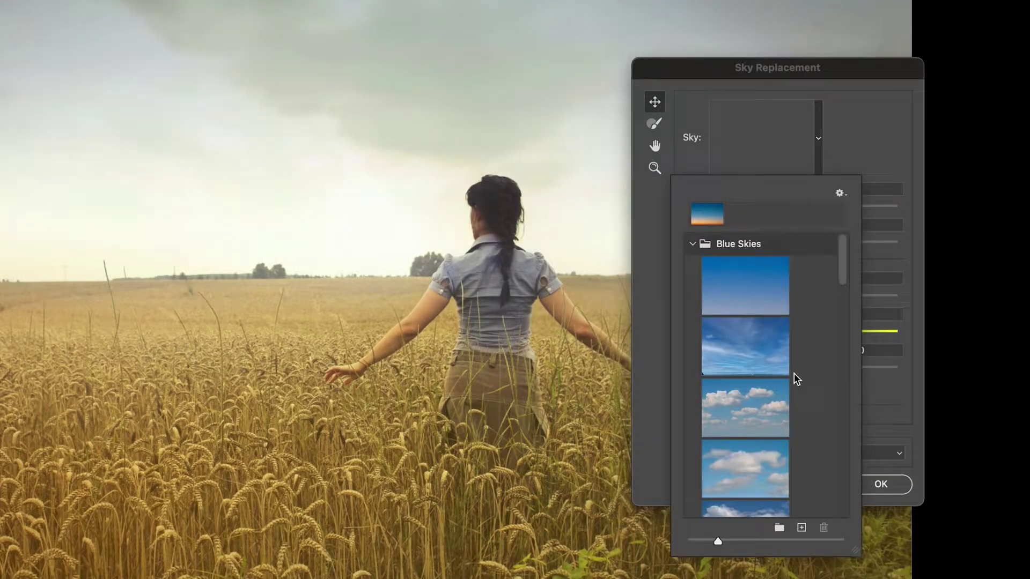
scroll(793, 373, "down", 6)
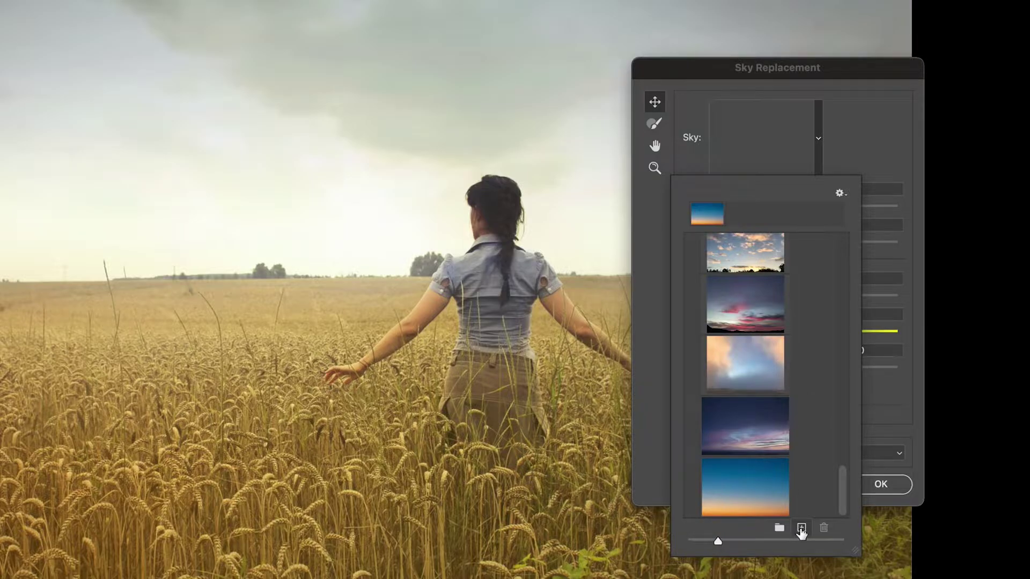
left_click(801, 529)
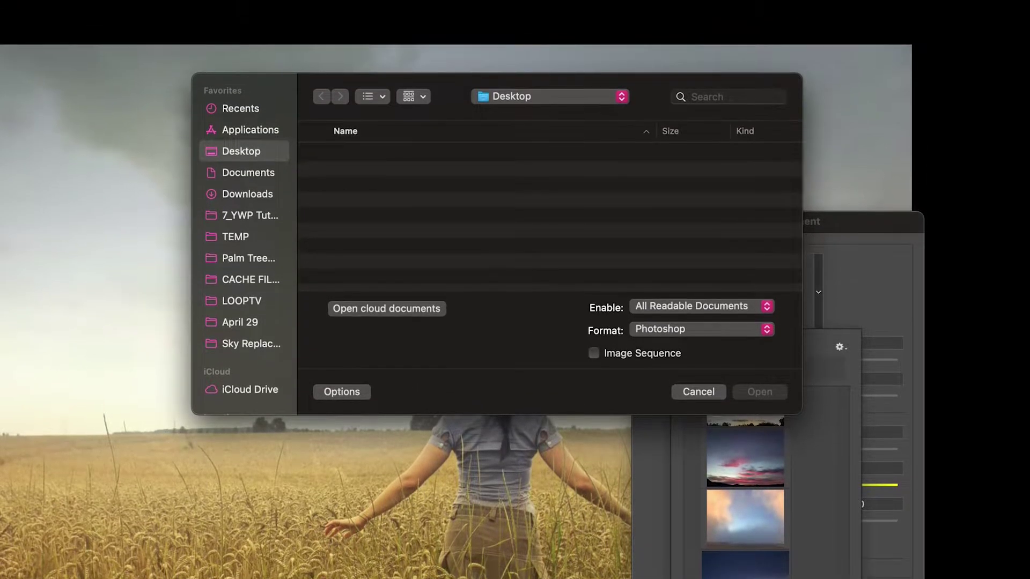
left_click(245, 348)
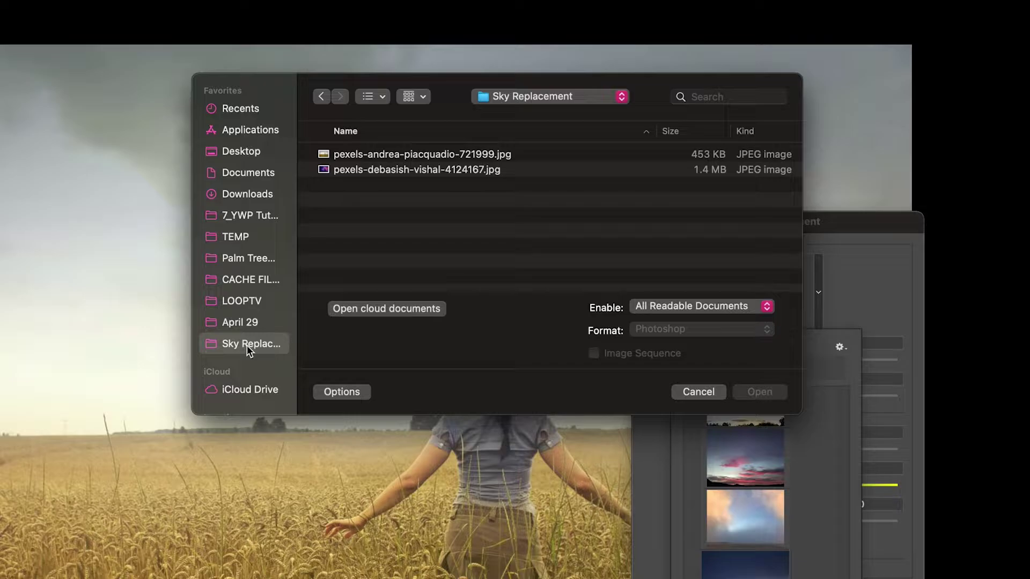
left_click(445, 169)
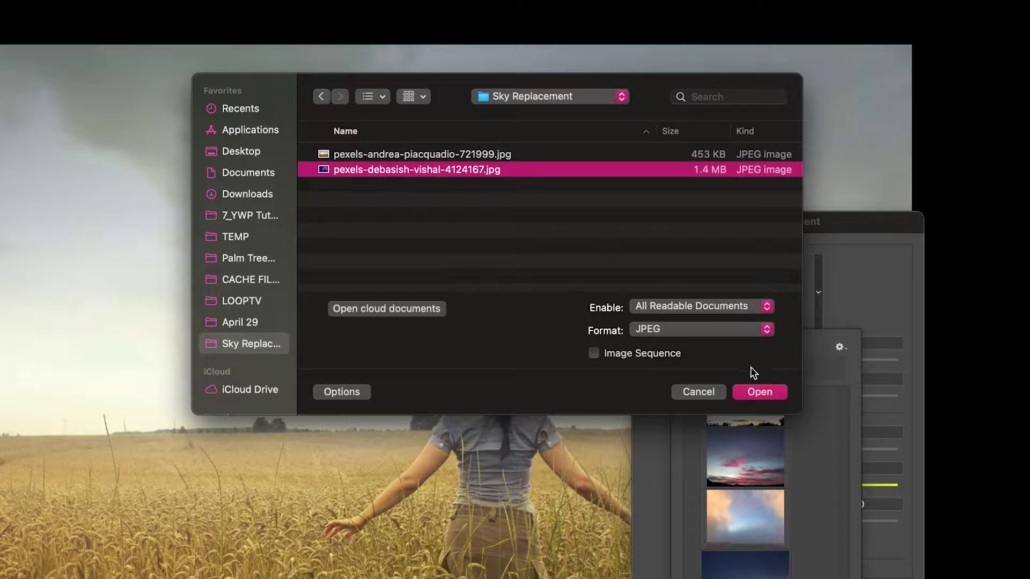
left_click(766, 392)
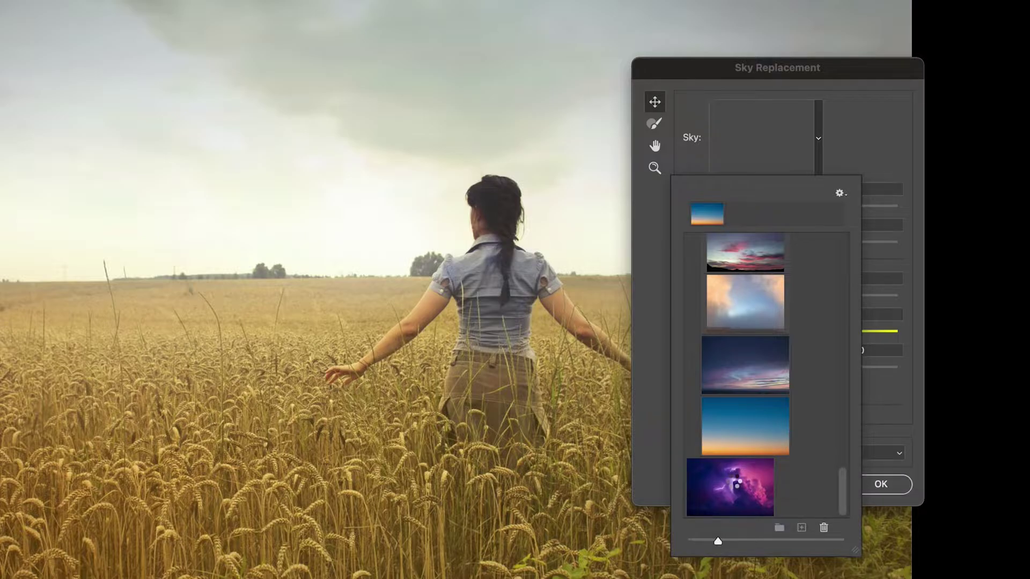
left_click(737, 486)
Lower Fade Edge from 50 to 0 for a hard horizon blend
left_click(729, 221)
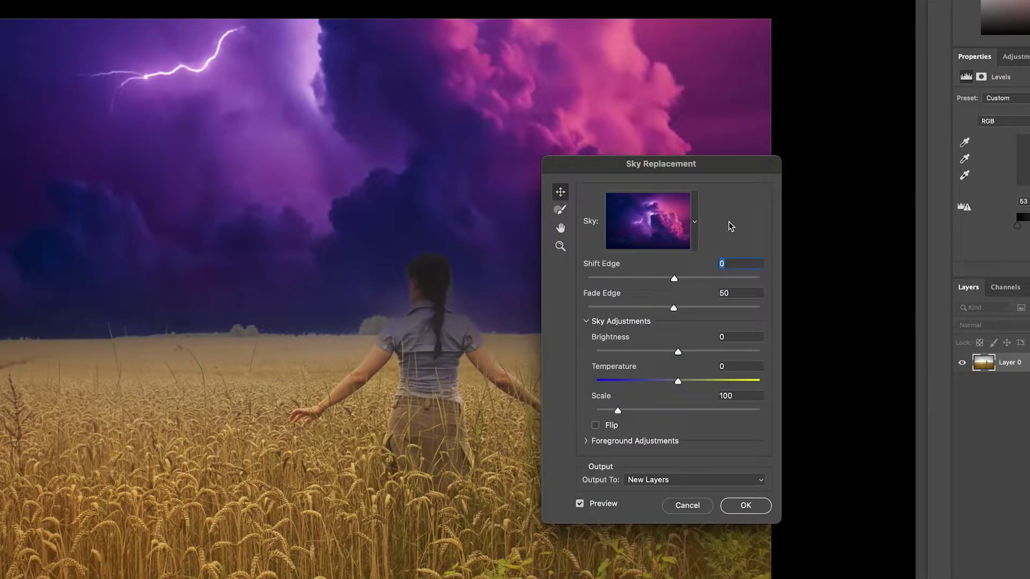
left_click_drag(718, 169, 952, 119)
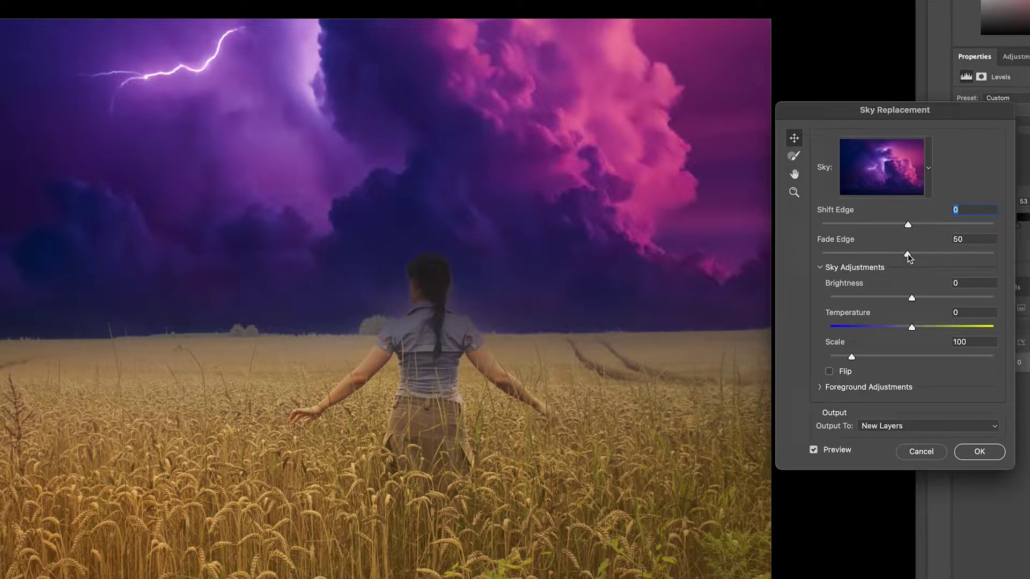
left_click_drag(907, 255, 817, 256)
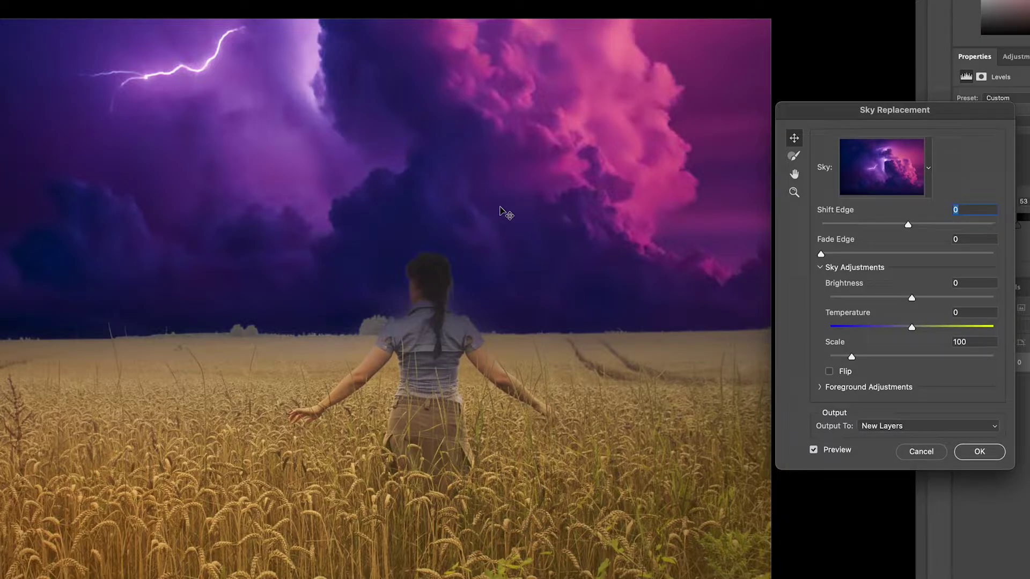
Commit the storm sky, collapse its group, and add a new Layer 1 clipped to Layer 0
left_click(979, 453)
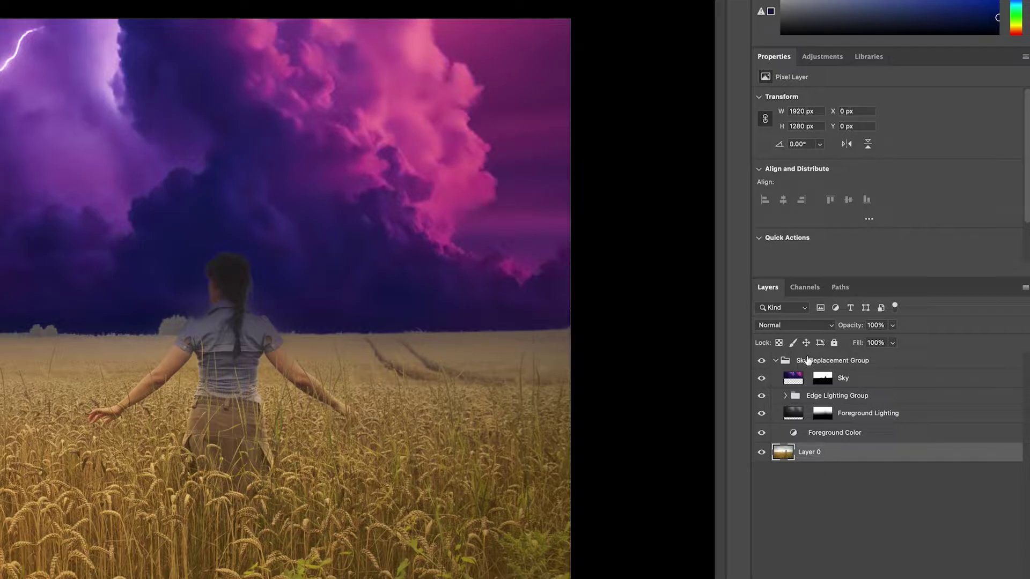
left_click(775, 361)
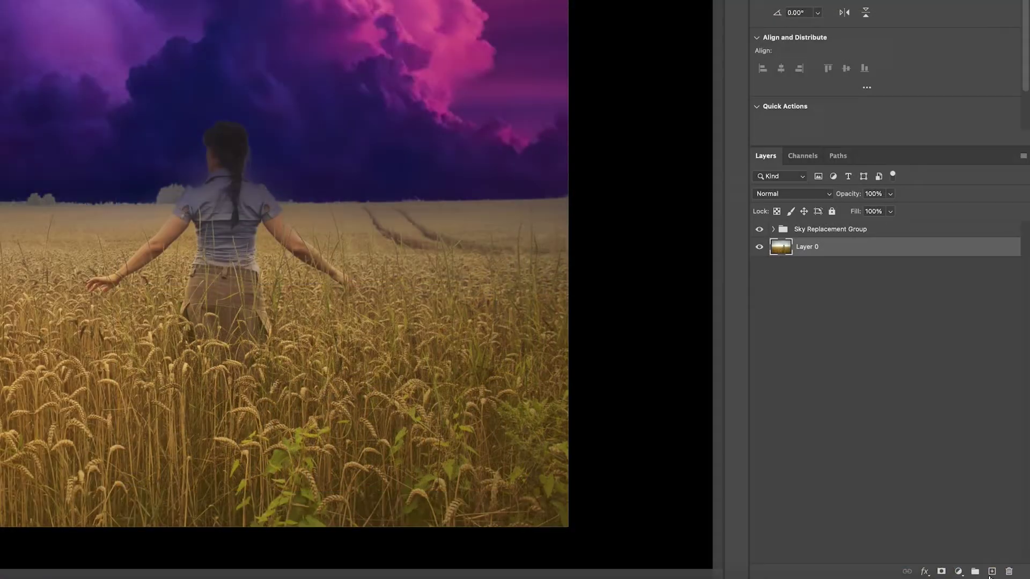
left_click(992, 571)
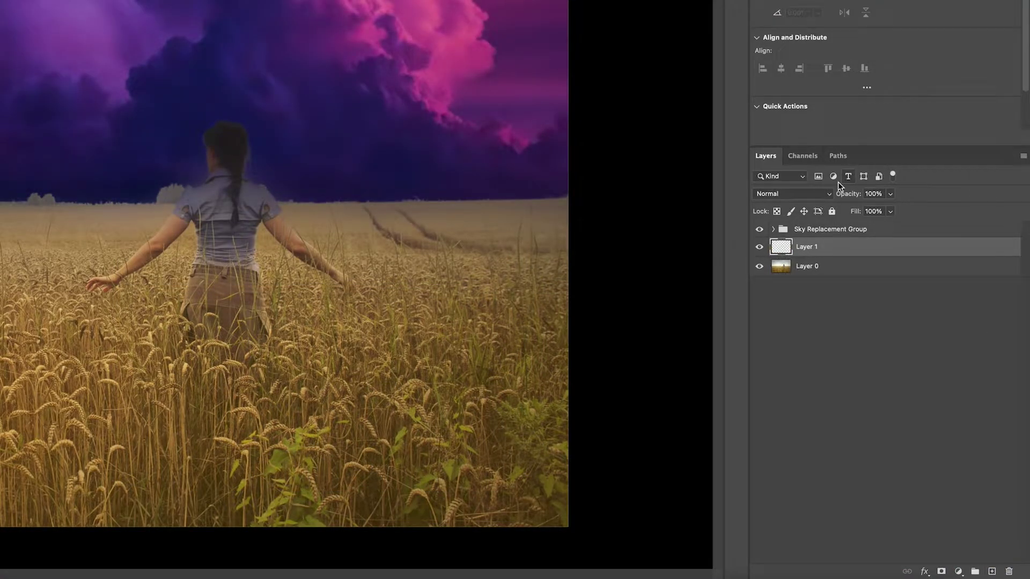
right_click(832, 248)
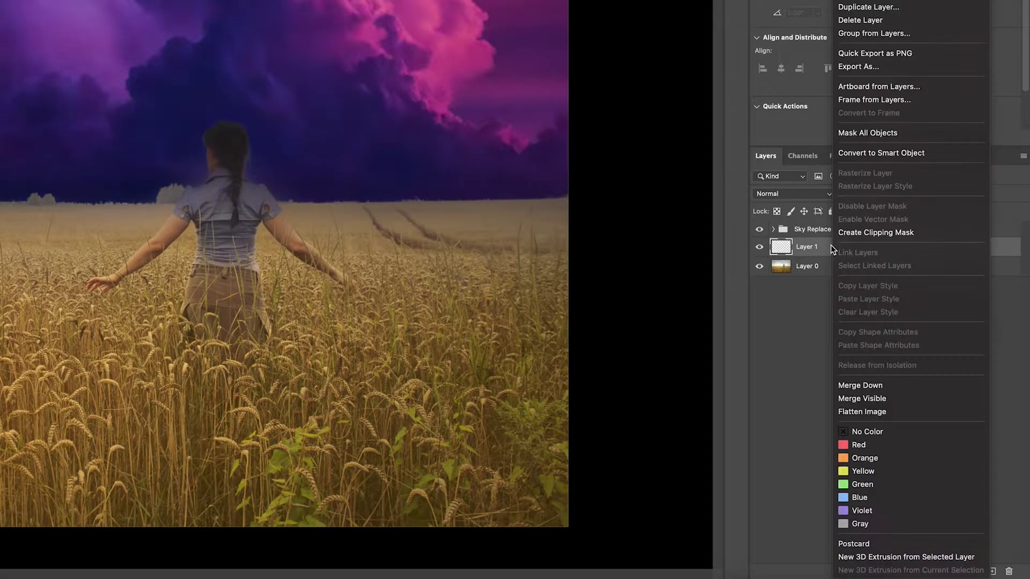
left_click(902, 232)
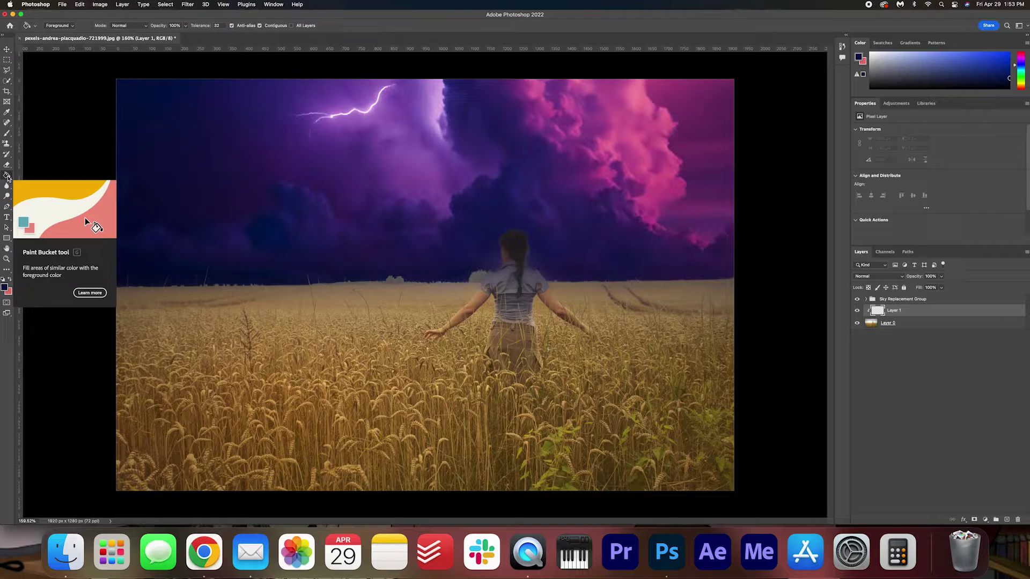
Fill Layer 1 with a dark navy foreground colour using the Paint Bucket
left_click(5, 288)
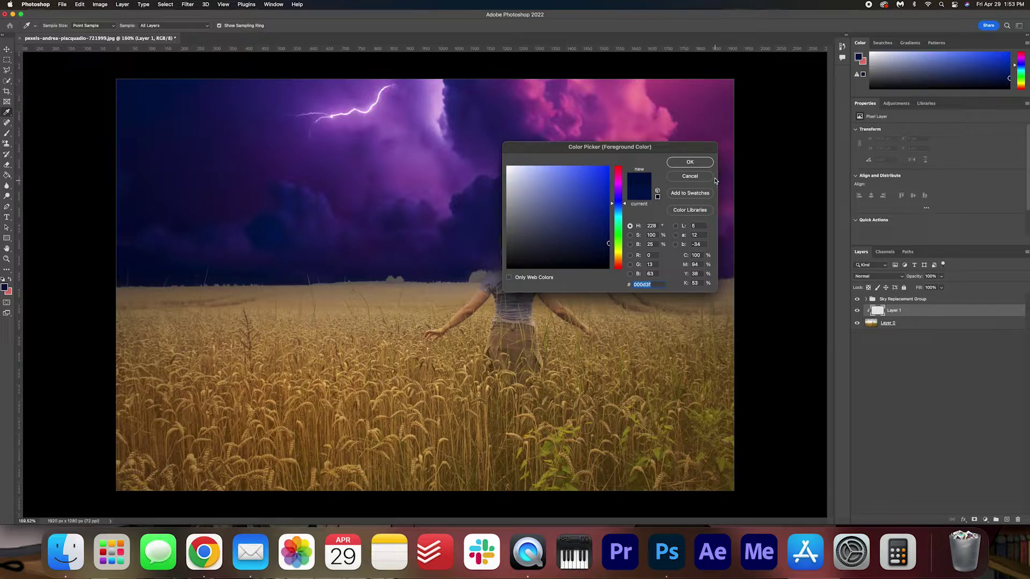
left_click(691, 162)
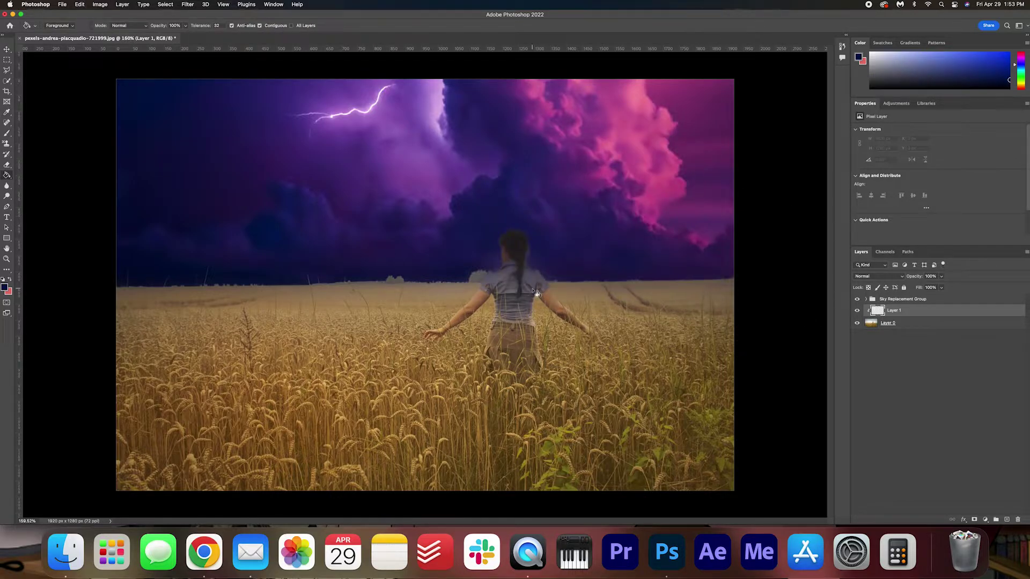
left_click(395, 293)
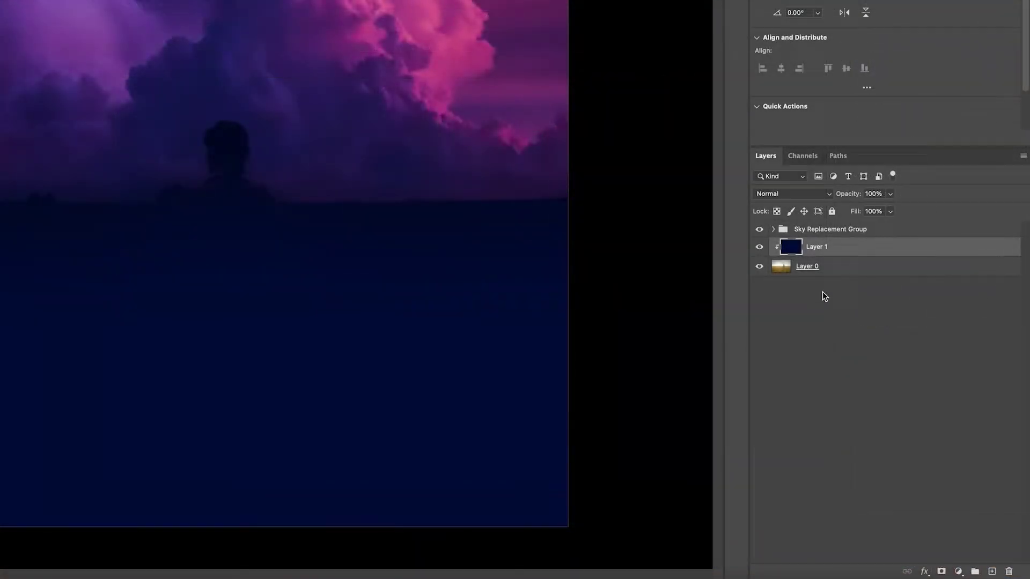
Set Layer 1 to Hard Light blend mode at 95% opacity
left_click(806, 193)
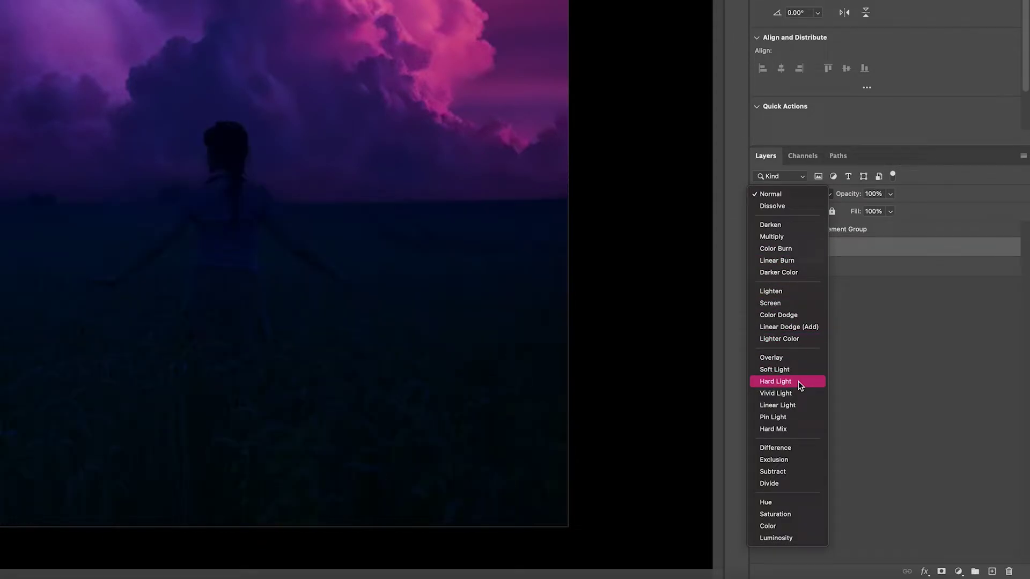
left_click(798, 381)
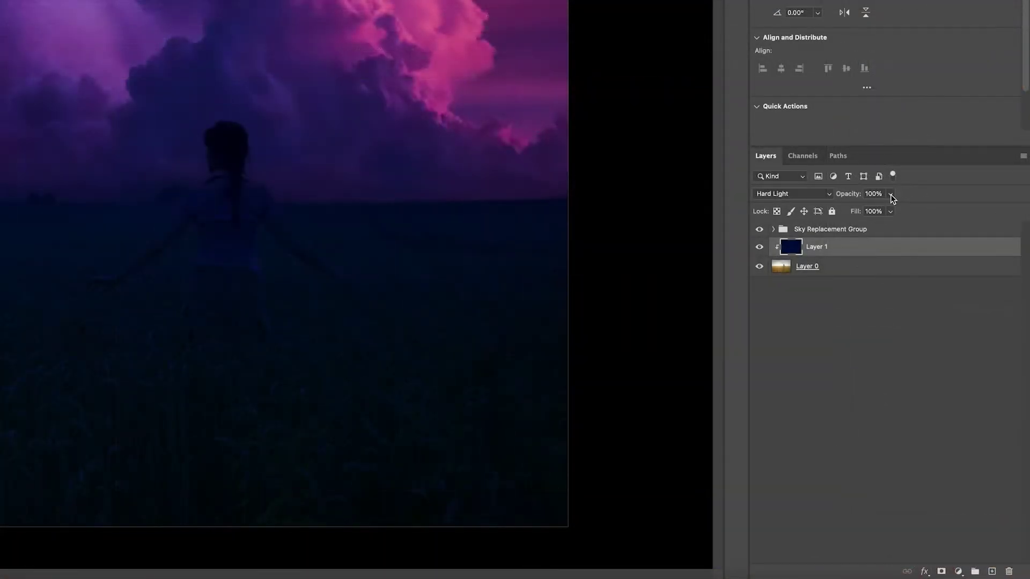
left_click(940, 276)
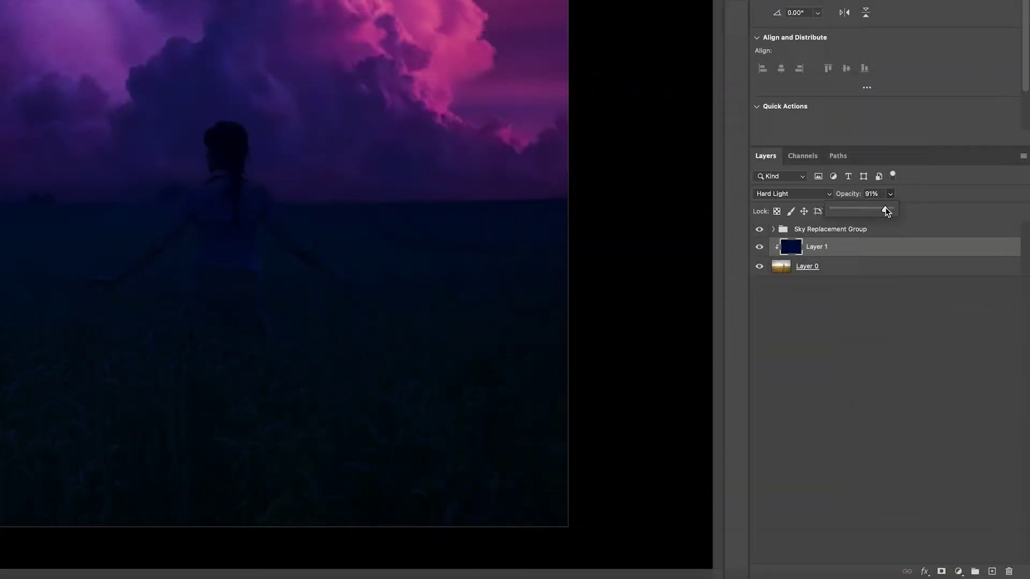
left_click_drag(885, 210, 888, 211)
left_click(856, 312)
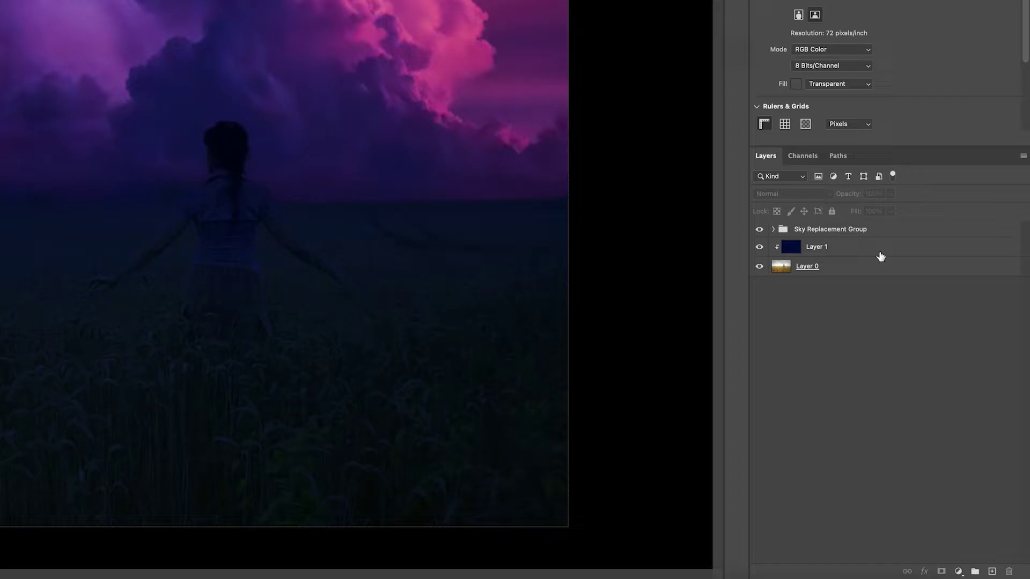
left_click(843, 251)
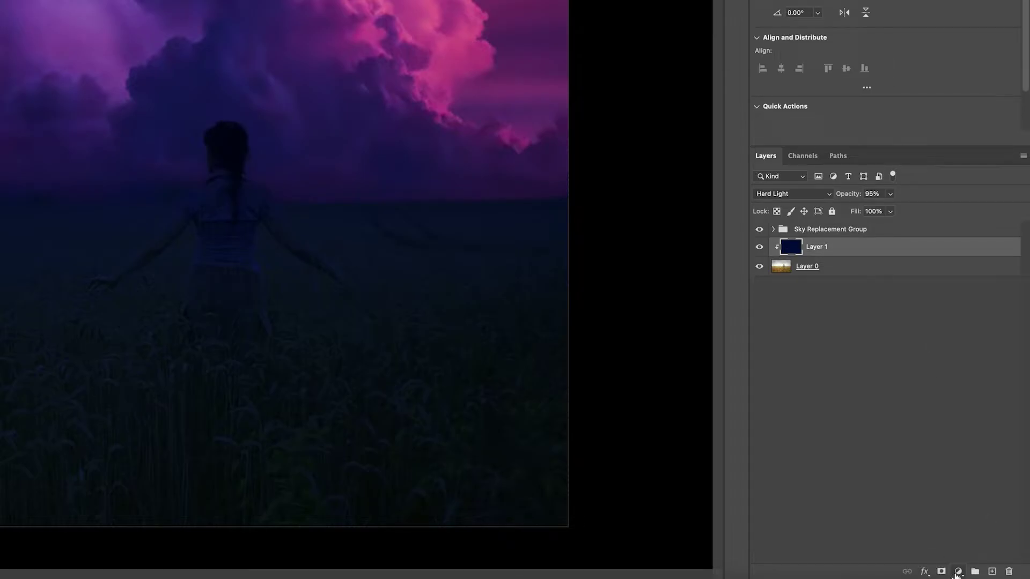
Add a Curves 1 adjustment layer clipped to Layer 1
left_click(958, 571)
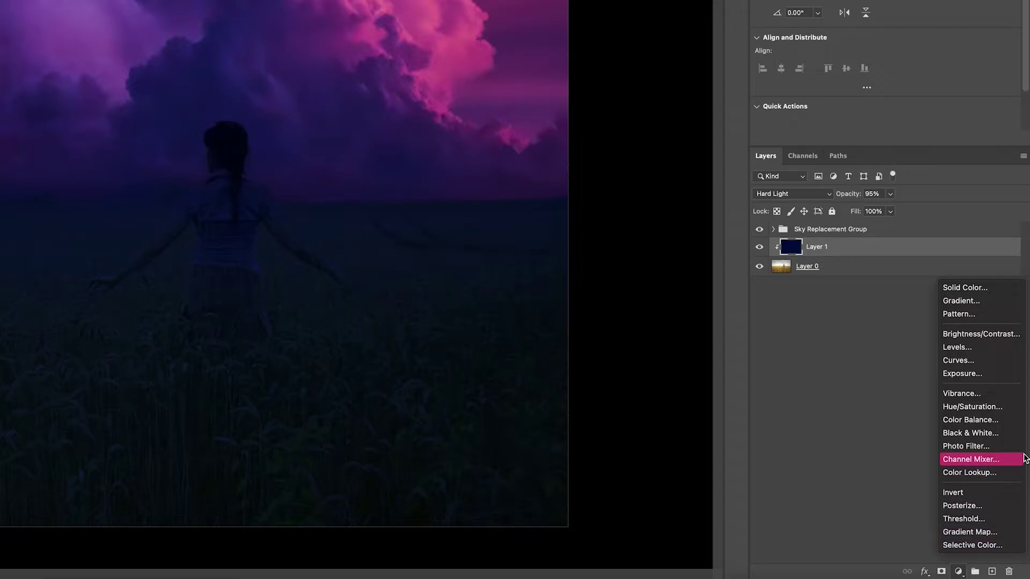
left_click(986, 360)
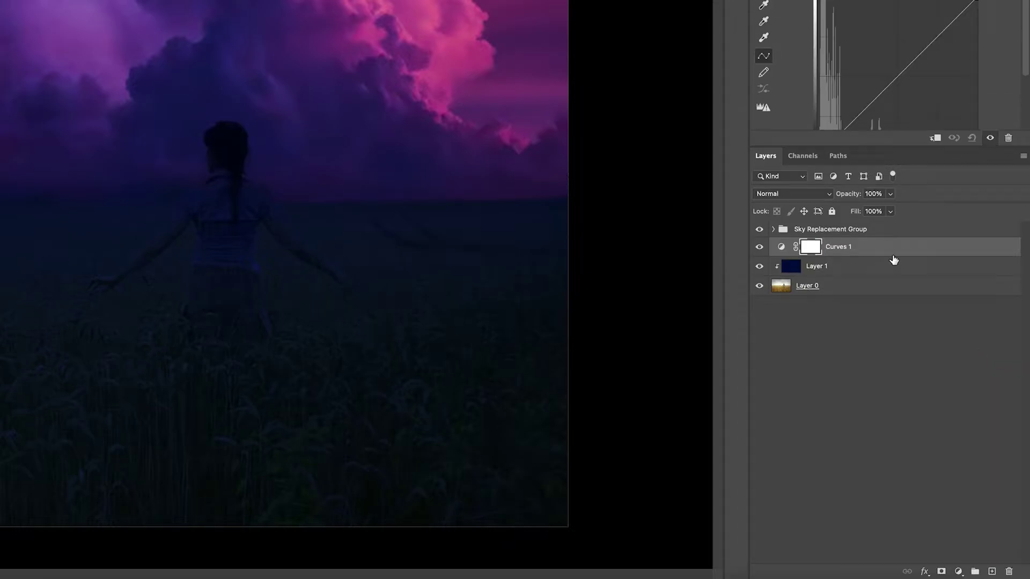
right_click(875, 247)
left_click(829, 232)
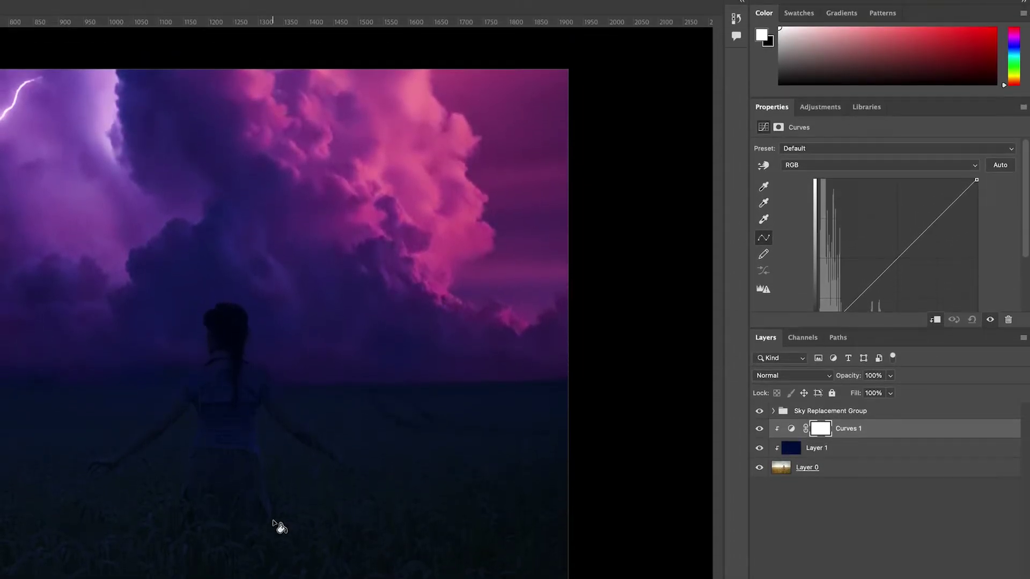
Drag the Curves 1 white point left and nudge the black point to brighten the foreground
mouse_move(974, 177)
left_mouse_down()
mouse_move(943, 171)
mouse_move(961, 178)
left_mouse_up()
scroll(928, 261, "down", 3)
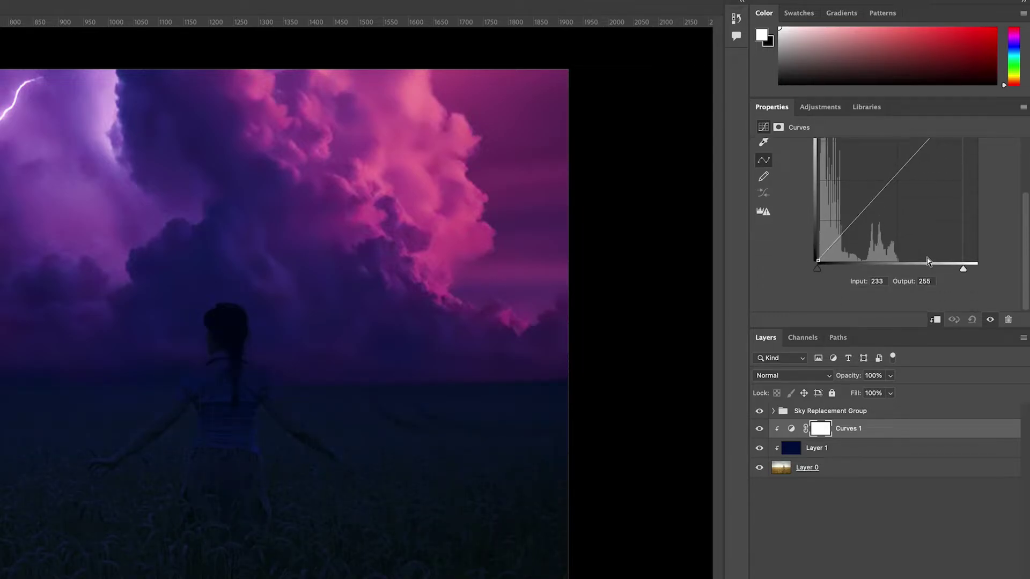
left_click(814, 265)
left_click_drag(816, 270, 821, 273)
scroll(915, 209, "up", 3)
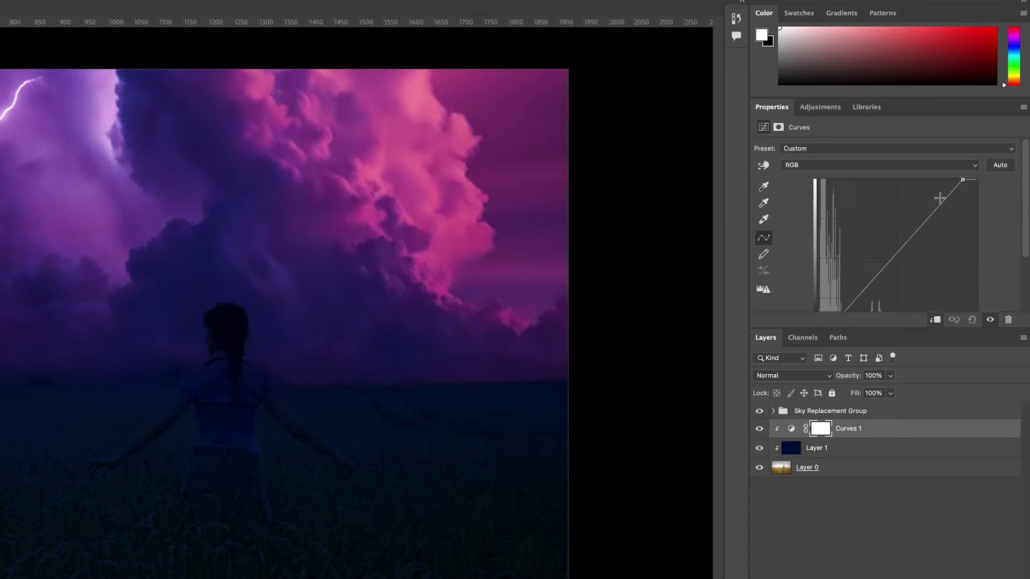
left_click_drag(964, 179, 956, 177)
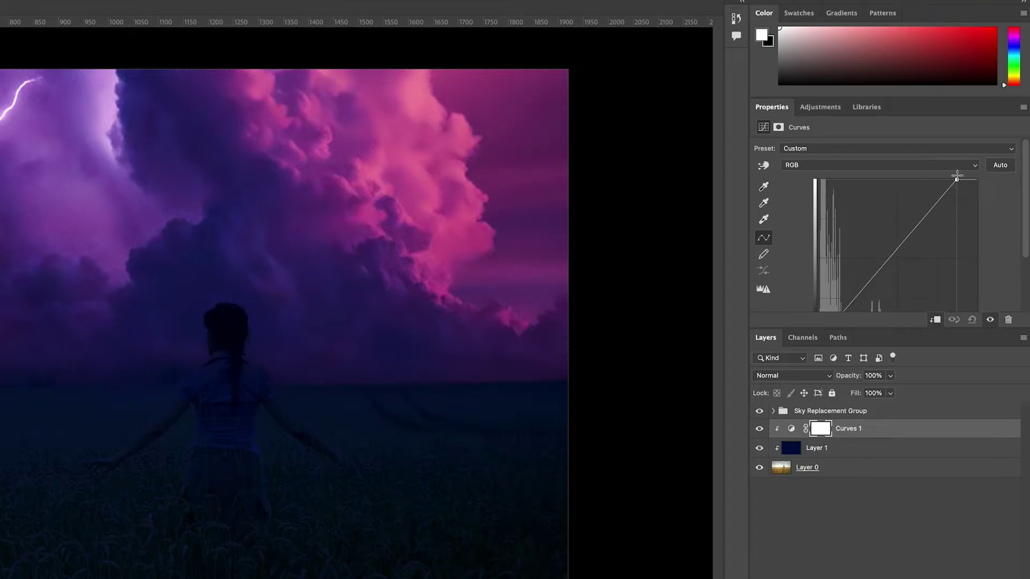
left_click(889, 525)
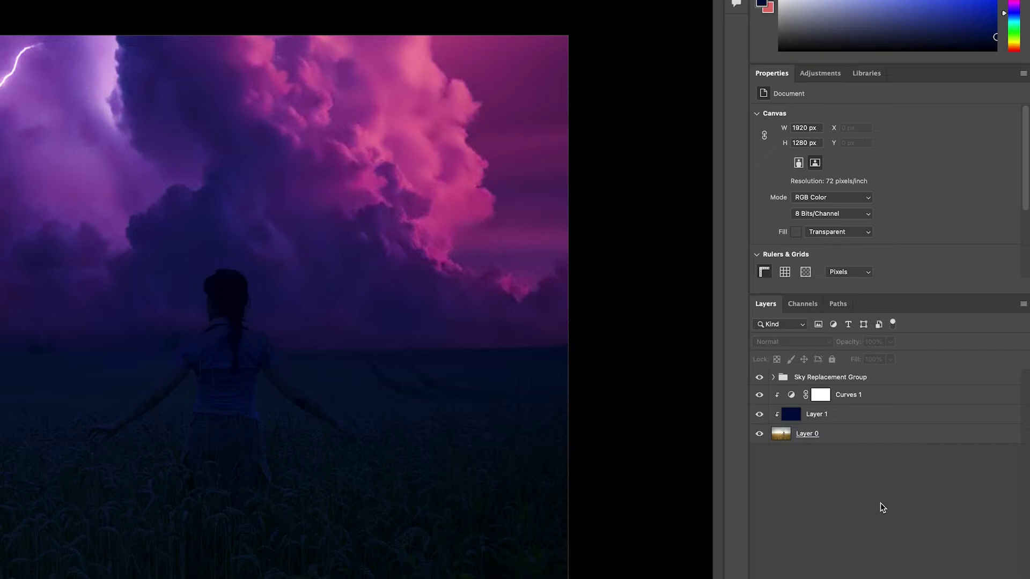
Add a Curves 2 layer on top, pulling the white point left to brighten everything
left_click(958, 569)
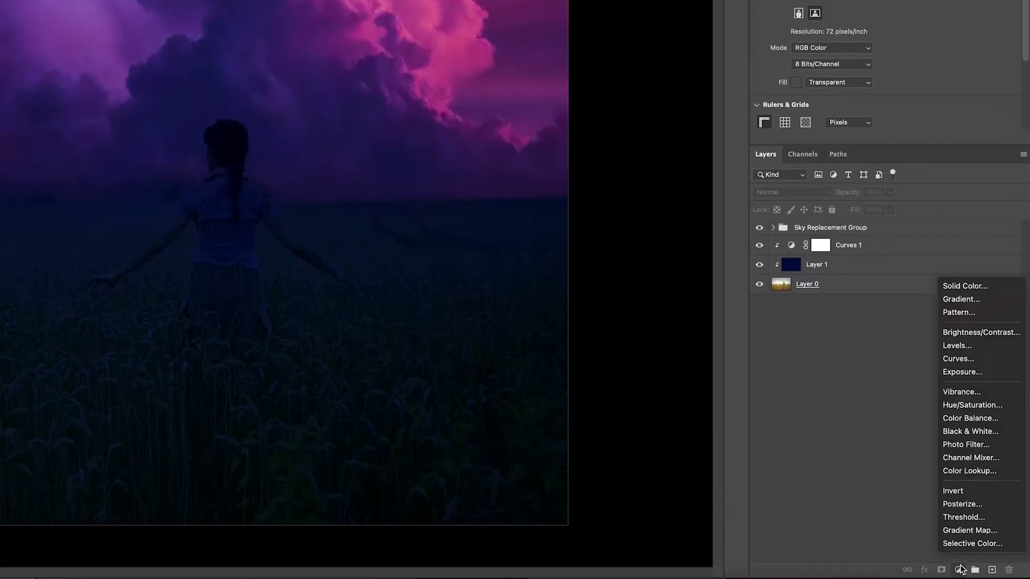
left_click(997, 360)
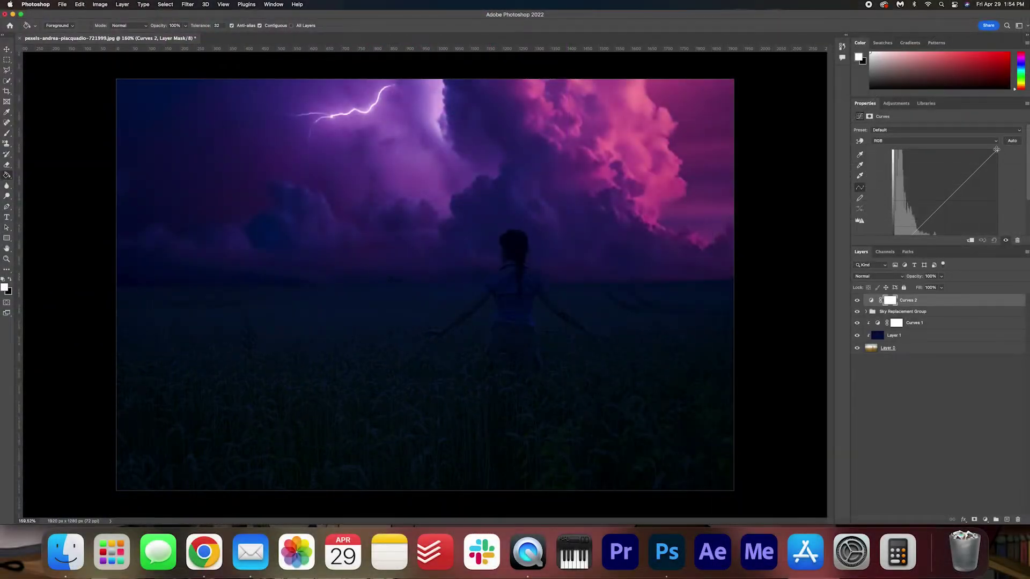
left_click_drag(989, 148, 970, 150)
scroll(943, 188, "down", 1)
left_click_drag(893, 216, 892, 215)
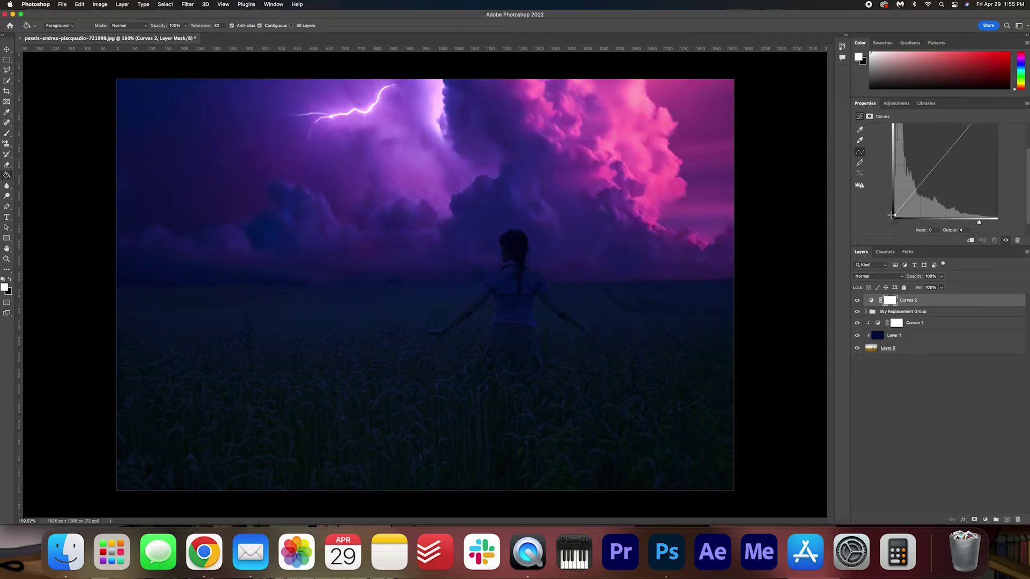
Add a Hue/Saturation layer and set Saturation to a subtle +2
left_click(986, 521)
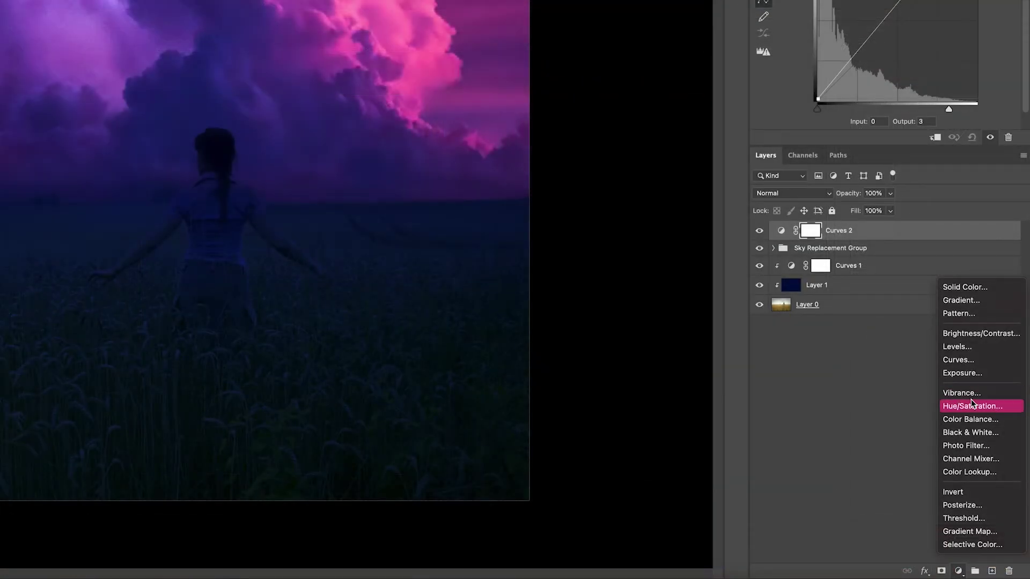
left_click(973, 406)
left_click_drag(885, 38, 886, 38)
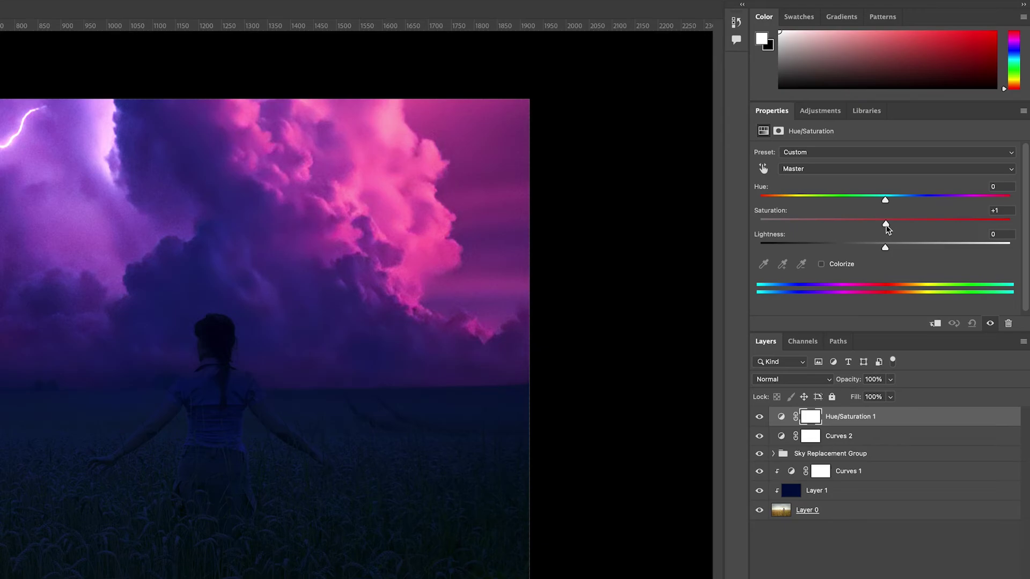
mouse_move(896, 227)
left_mouse_down()
mouse_move(886, 226)
mouse_move(904, 231)
left_mouse_up()
left_click_drag(892, 229, 886, 229)
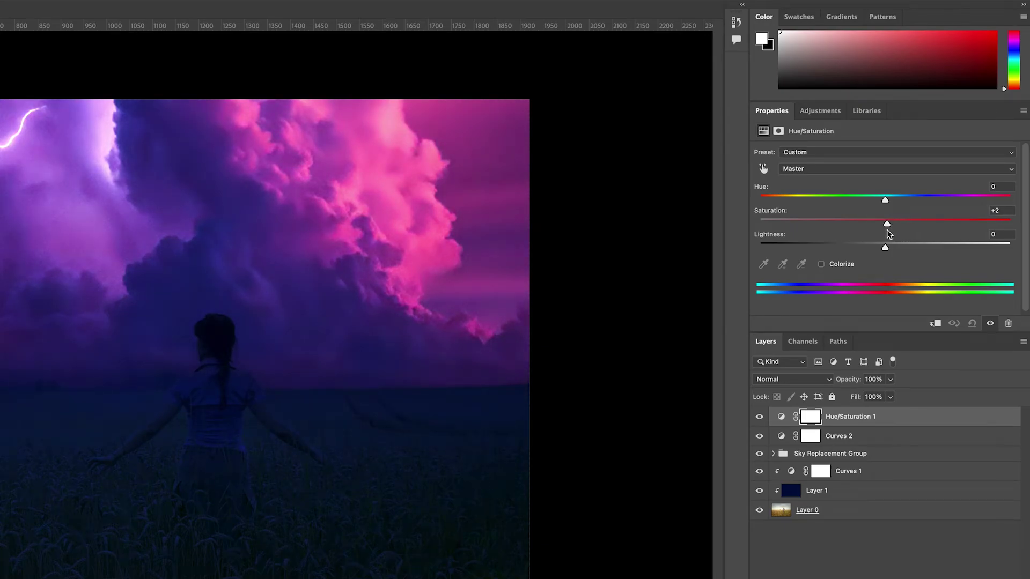